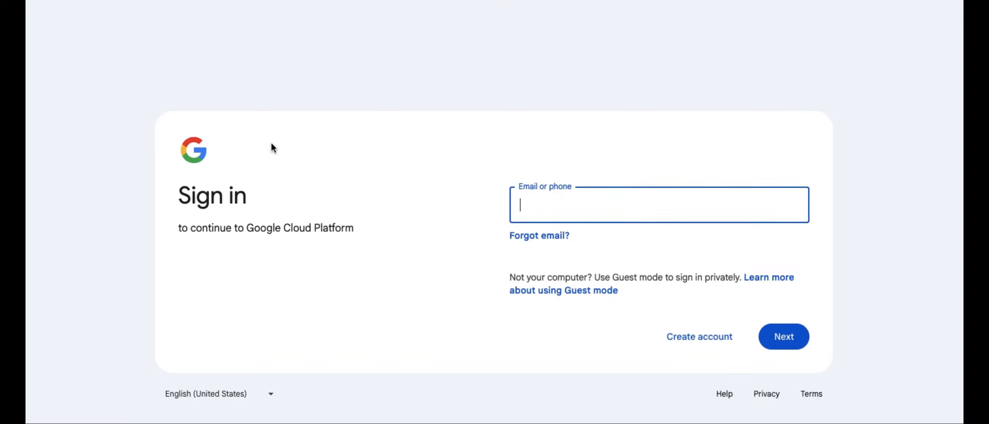
Step: Enter the account's e-mail address to begin signing in to Google Cloud
mouse_move(275, 0)
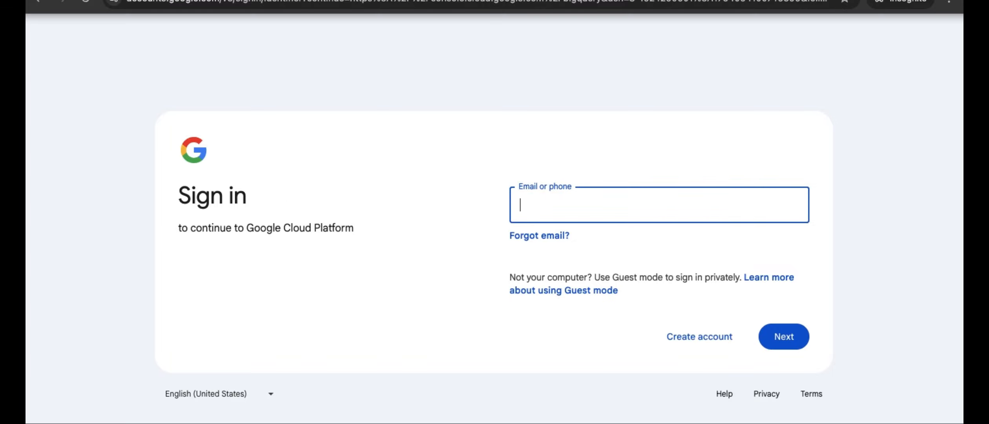
type("xyz@gmail.com")
key("Return")
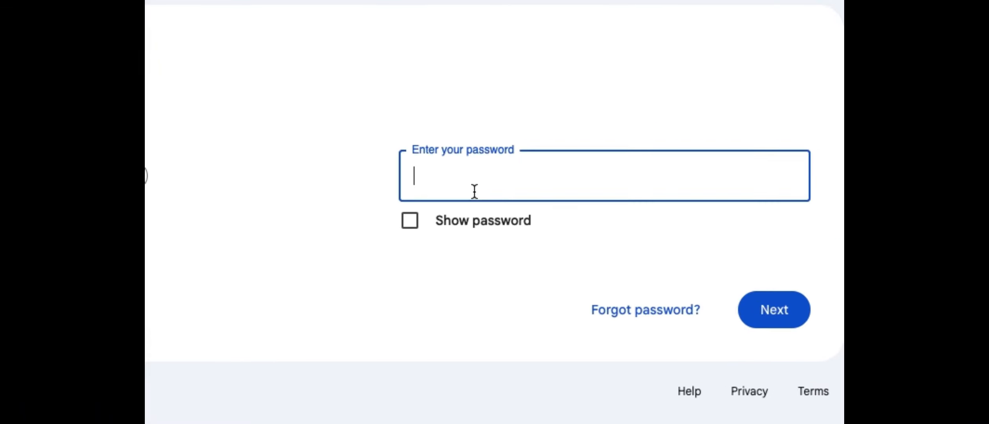
Step: Enter the account password and continue signing in
type("******************")
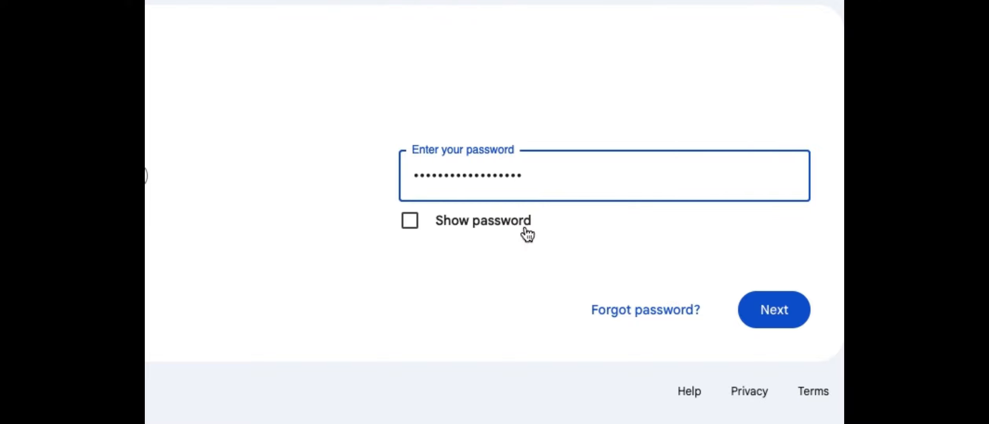
left_click(776, 310)
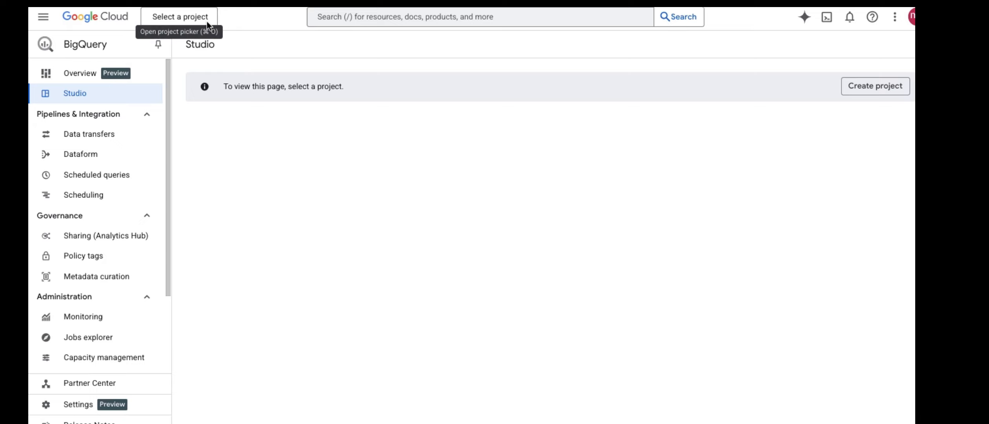
Step: Create a new project with the default name and settings, then dismiss the welcome dialog and notifications
left_click(865, 90)
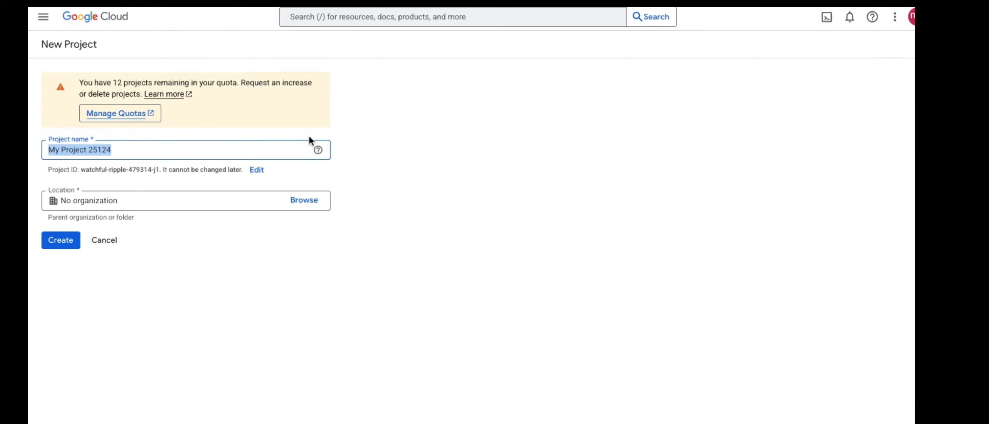
left_click(62, 240)
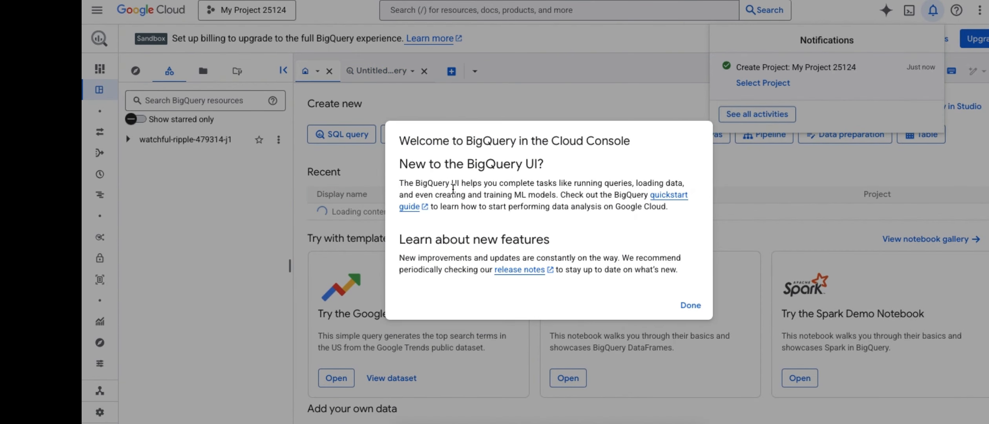
left_click(689, 305)
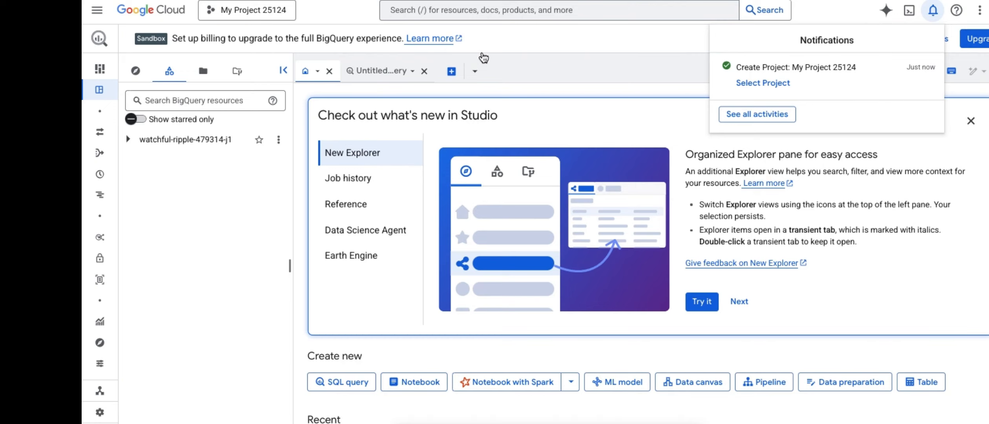
left_click(500, 49)
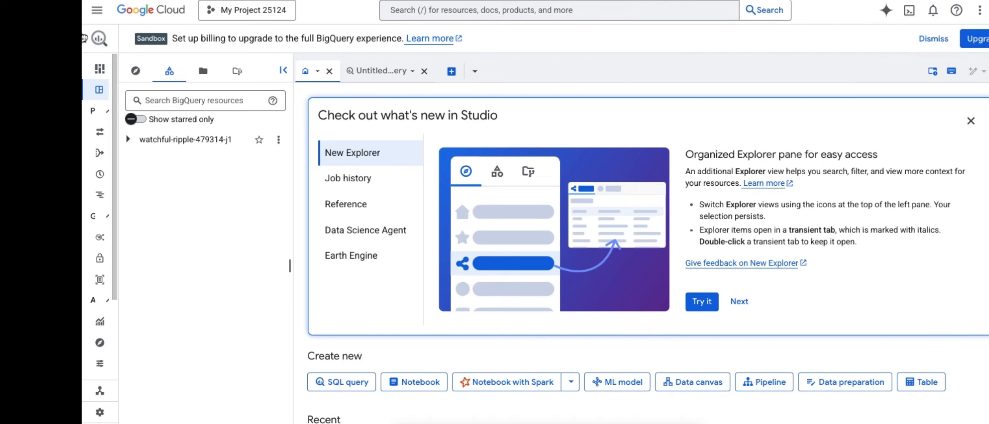
Step: Open the list of enabled APIs and services from the navigation menu
left_click(94, 16)
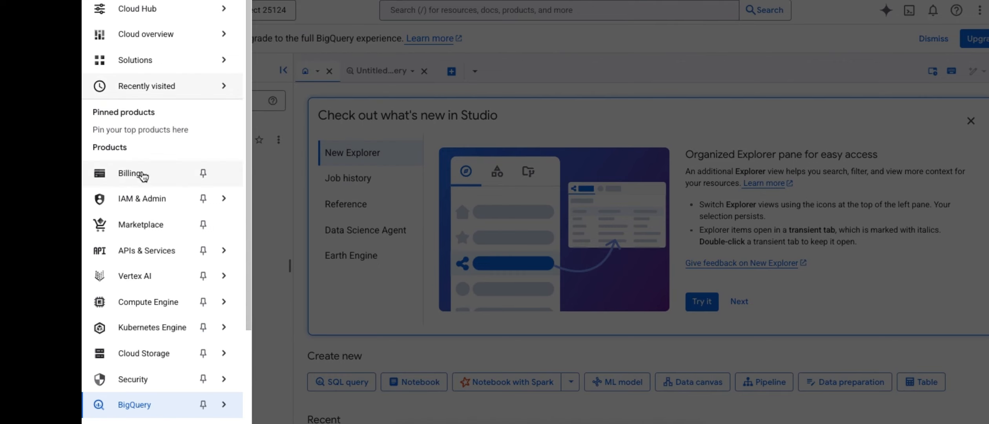
mouse_move(151, 256)
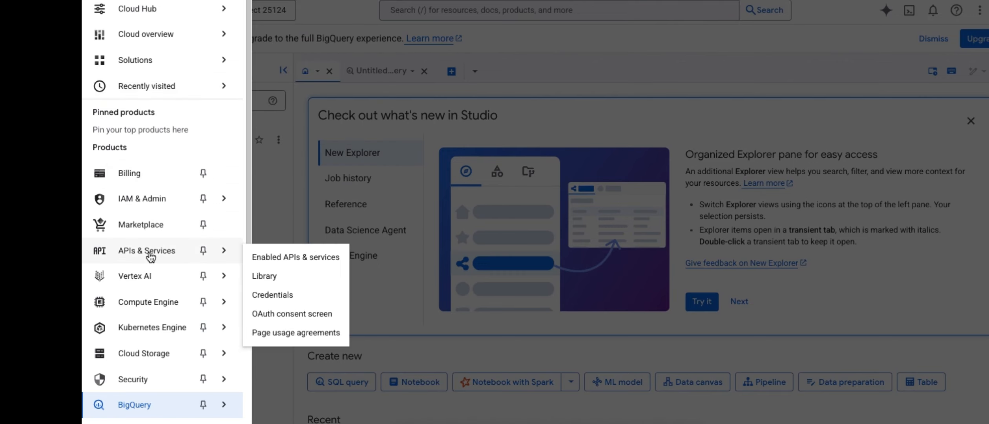
left_click(317, 256)
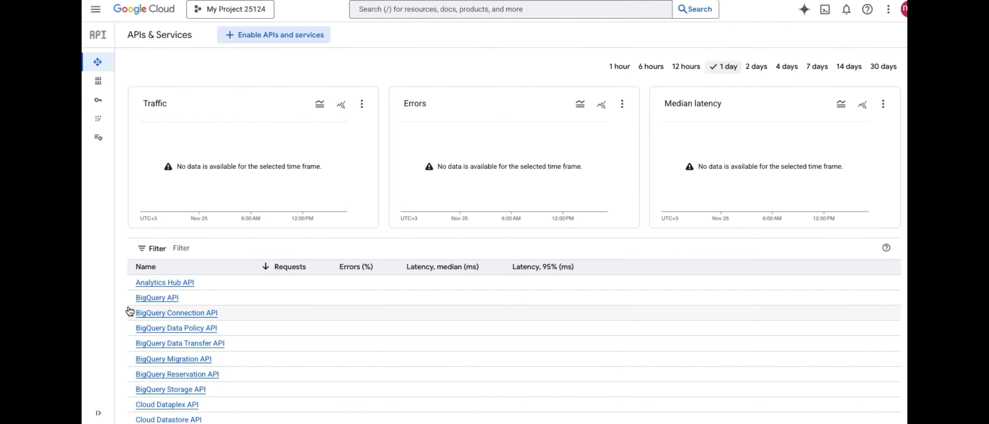
Step: Open the BigQuery API details page and check its status
left_click(146, 298)
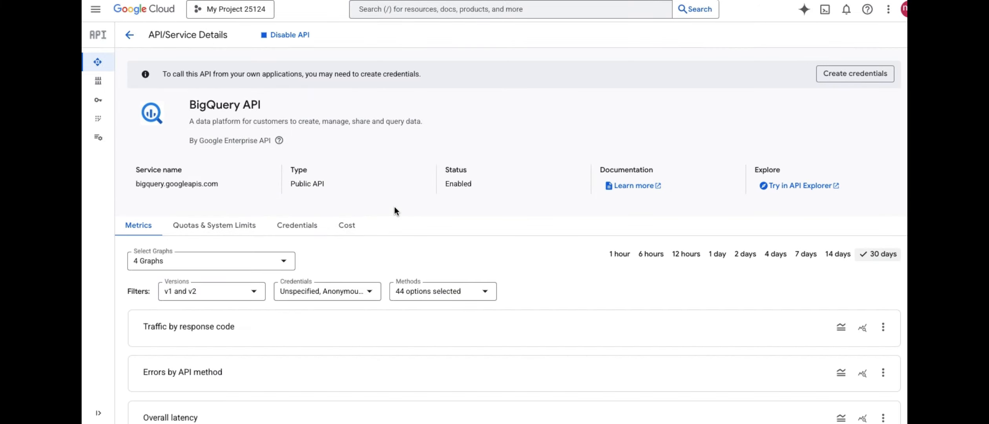
double_click(457, 183)
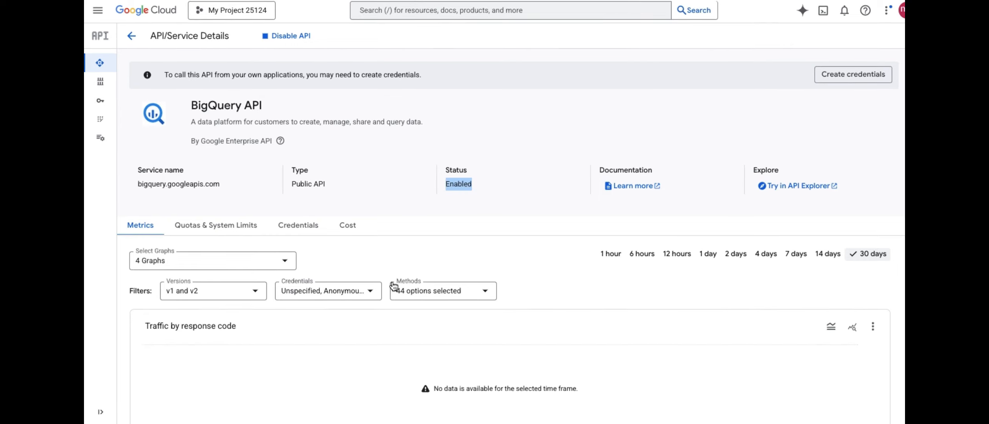
left_click(455, 188)
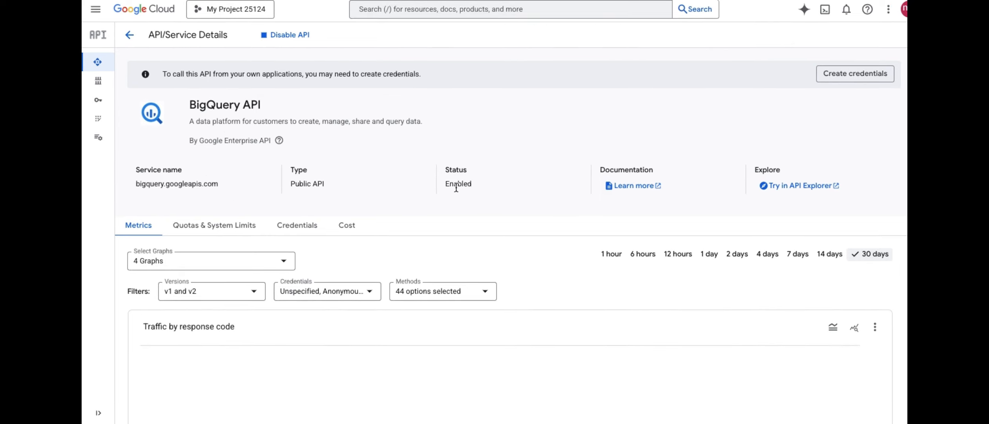
left_click(127, 37)
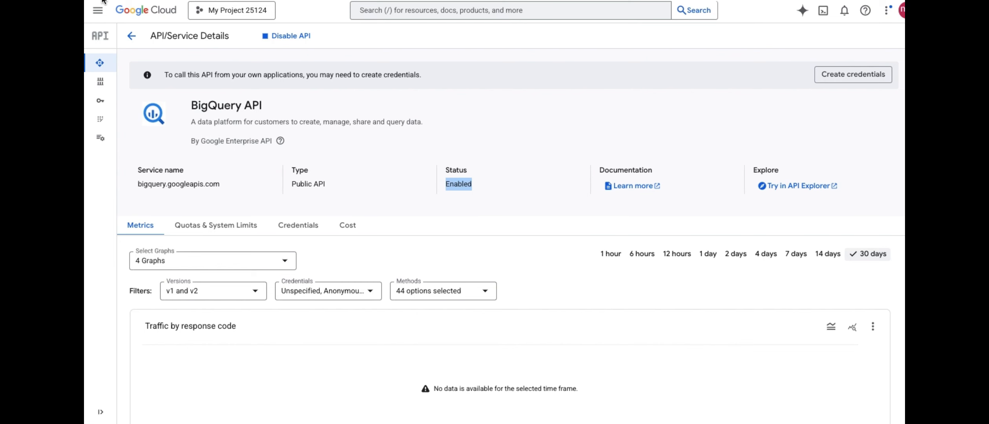
Step: Return to BigQuery Studio through the navigation menu
left_click(99, 9)
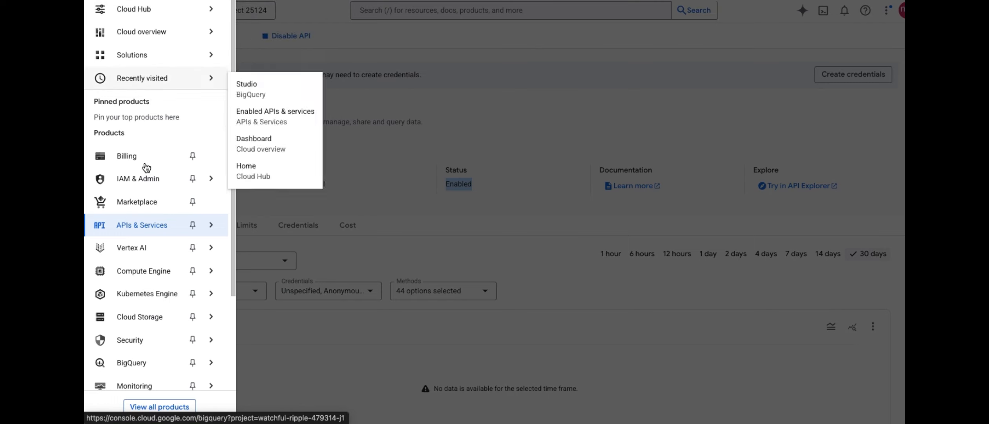
mouse_move(173, 365)
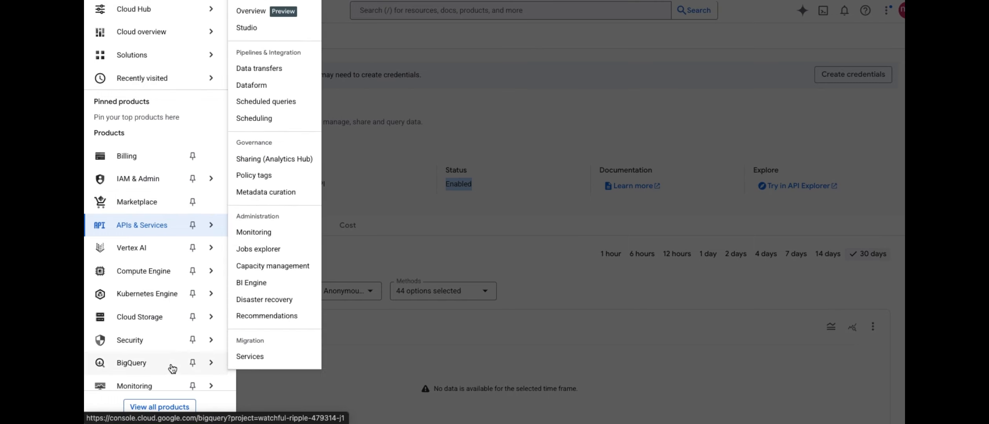
left_click(253, 29)
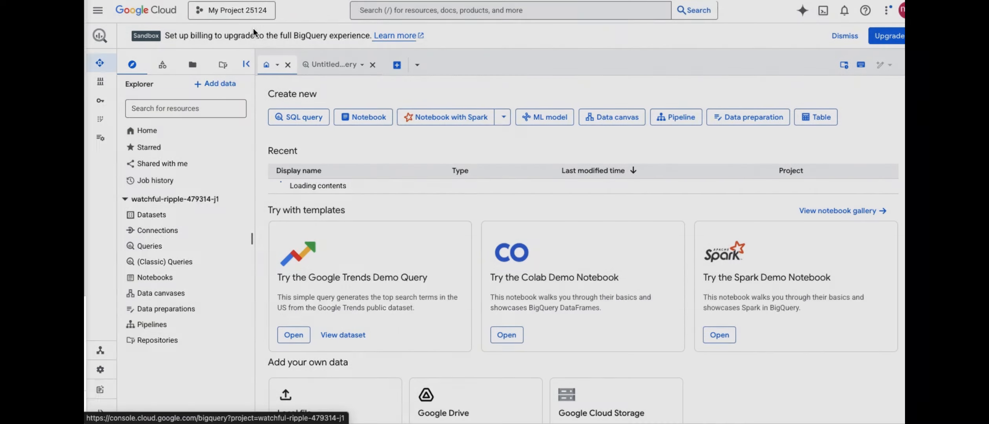
Step: Open the public datasets marketplace and browse the available data listings
left_click(232, 83)
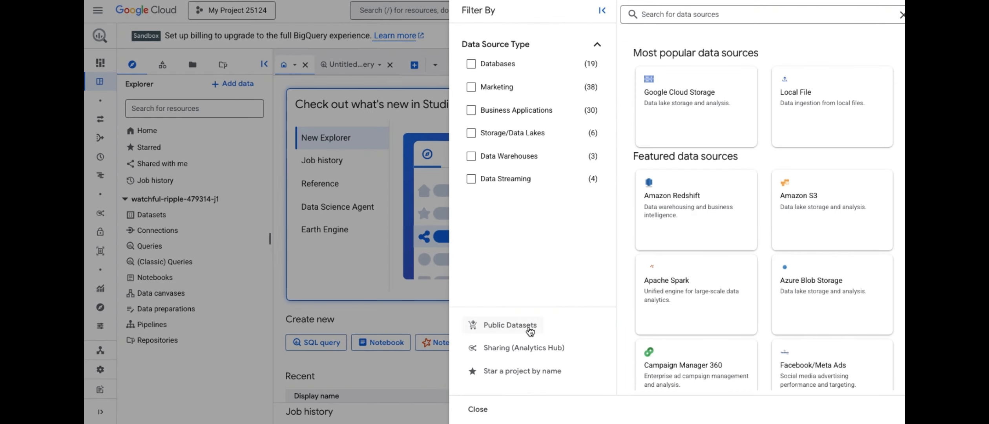
left_click(510, 324)
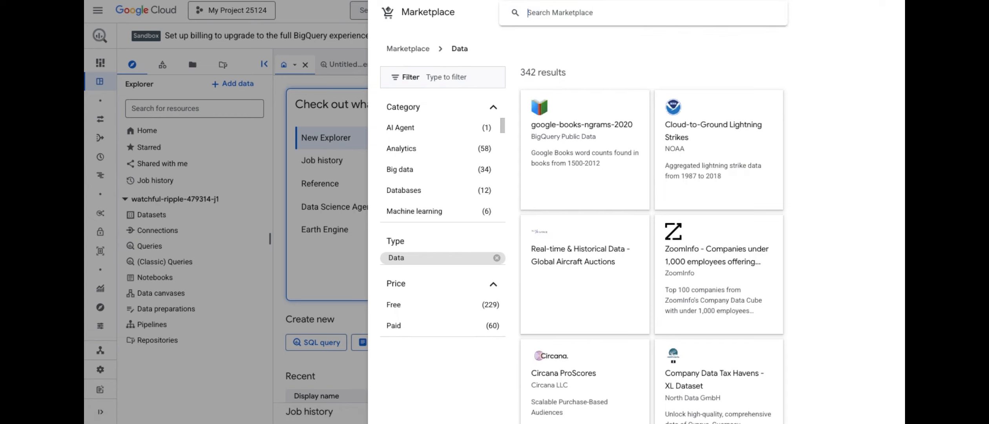
scroll(582, 228, "down", 4)
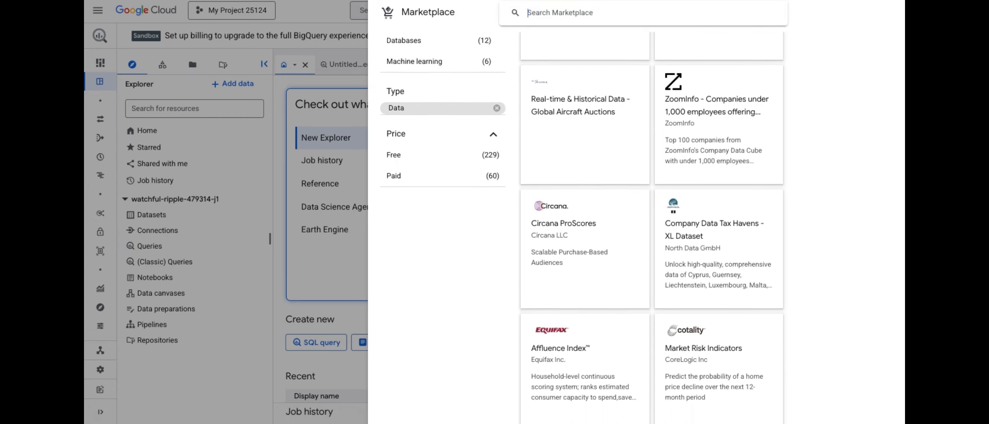
scroll(582, 227, "down", 20)
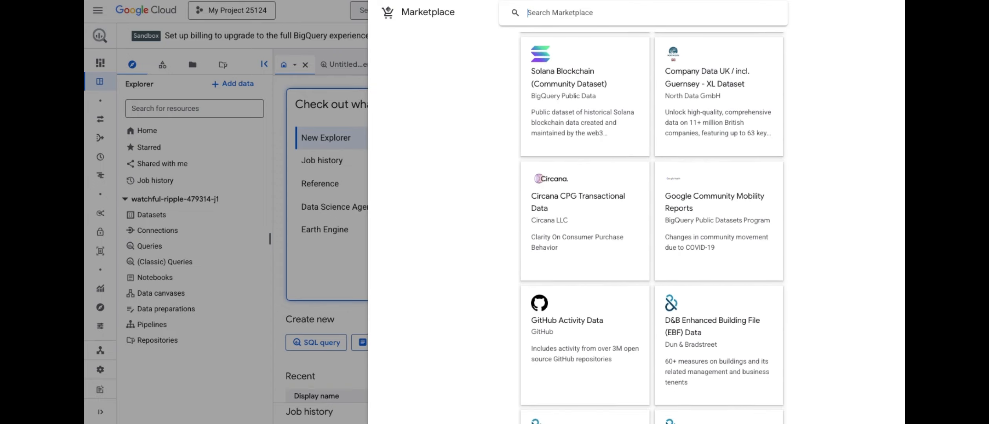
scroll(652, 227, "down", 6)
scroll(651, 227, "down", 20)
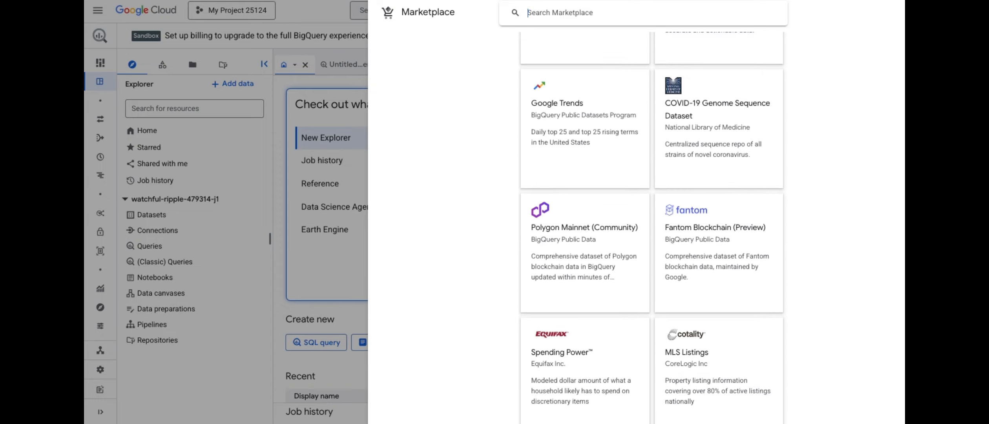
scroll(542, 36, "up", 10)
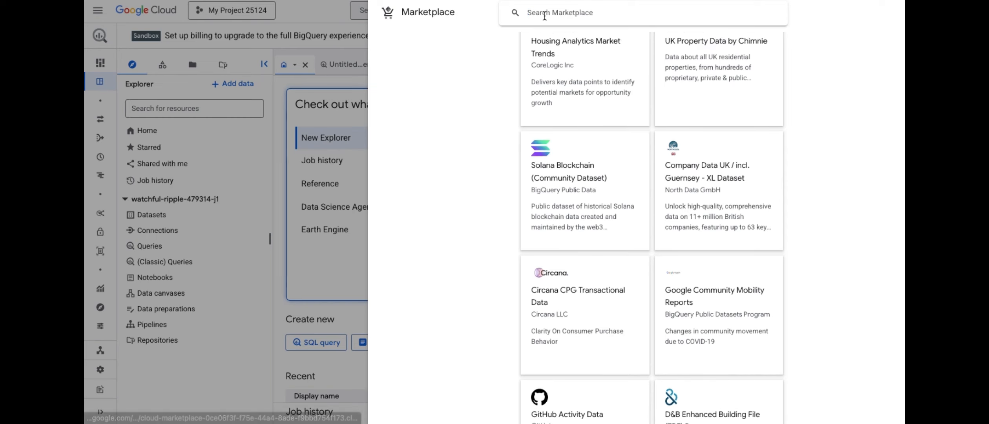
Step: Search the marketplace for thelook ecommerce and view the theLook eCommerce dataset, closing the popup tip
left_click(528, 13)
type("thel")
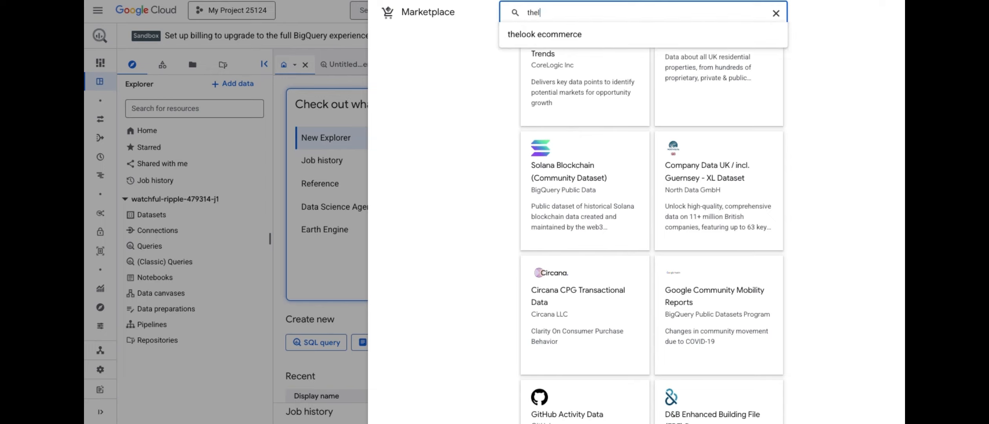
left_click(528, 35)
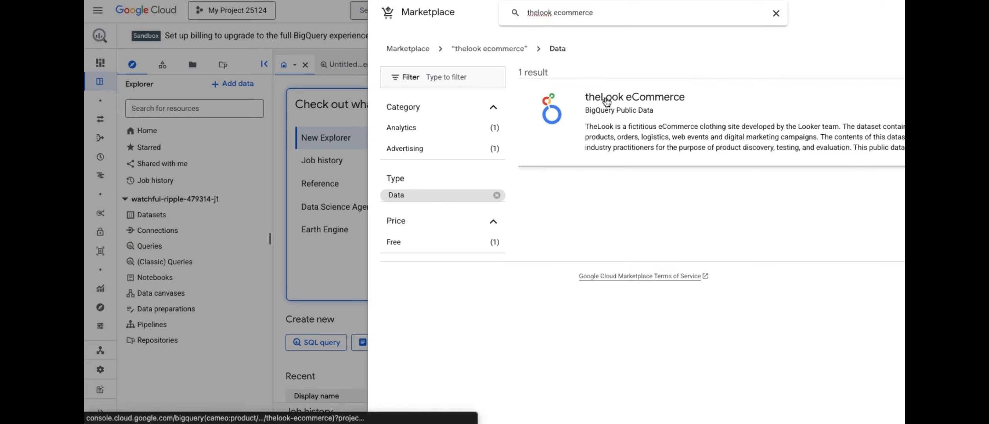
left_click(607, 100)
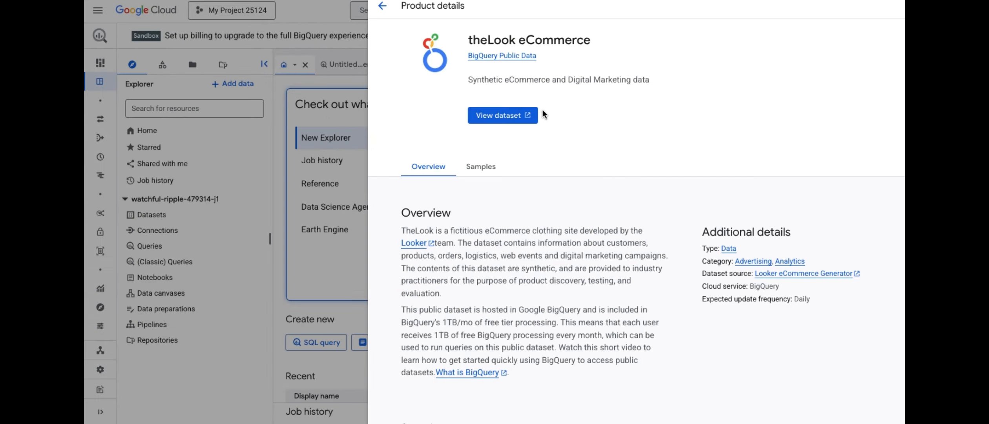
left_click(503, 117)
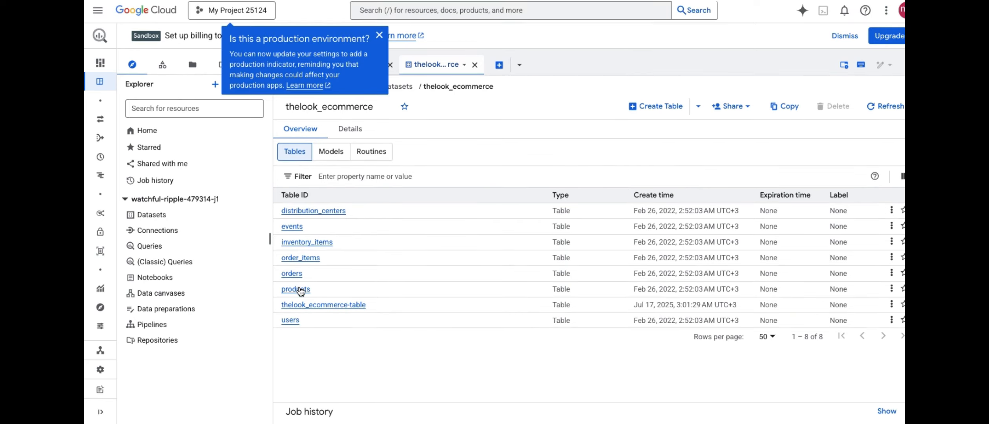
left_click(379, 34)
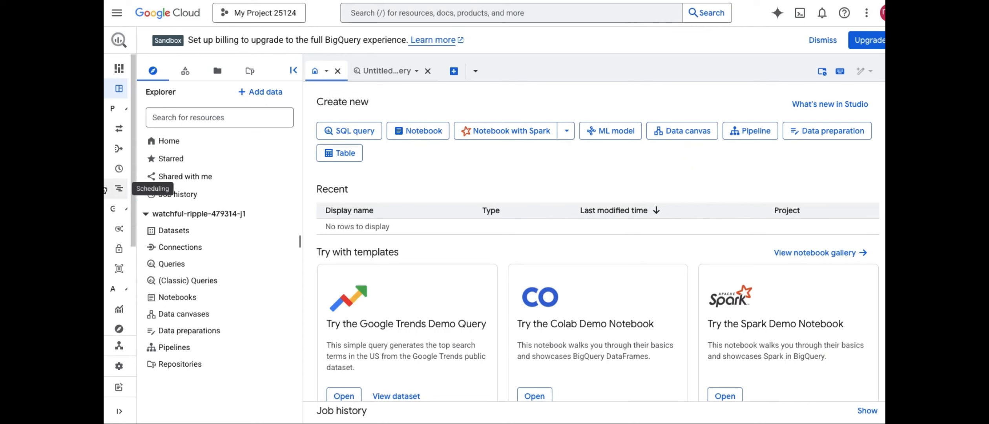
Step: Open the Service Accounts page under IAM & Admin
left_click(117, 16)
mouse_move(159, 39)
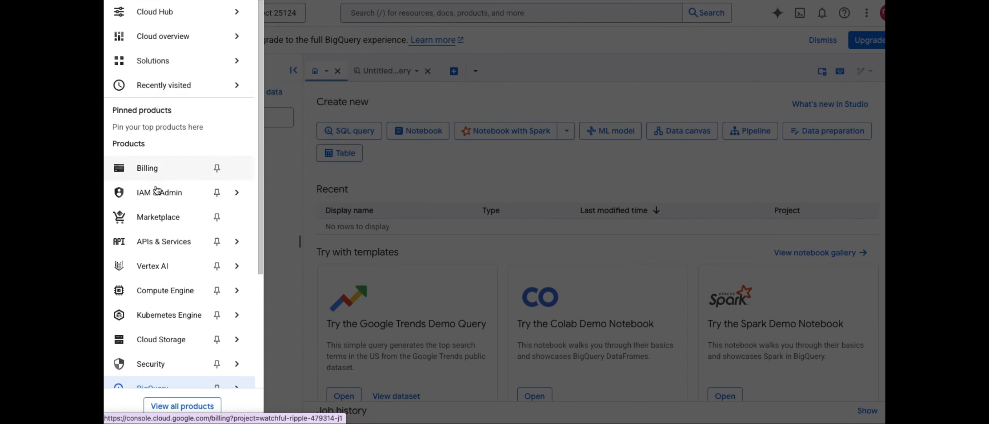
mouse_move(156, 197)
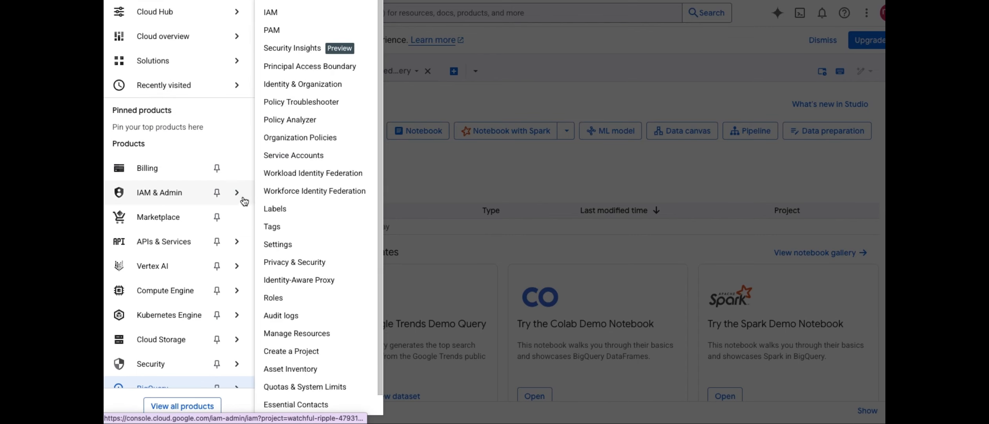
left_click(285, 156)
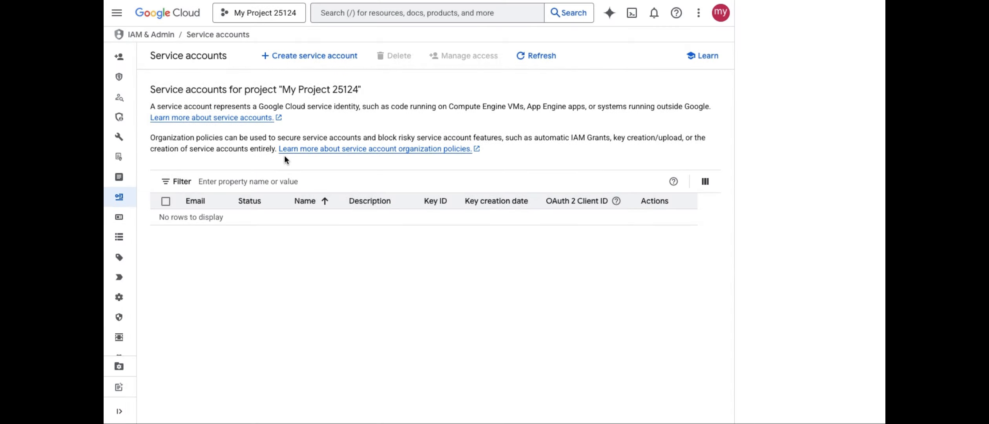
Step: Create a new service account with the display name Terno Analysis and continue to permissions
left_click(313, 59)
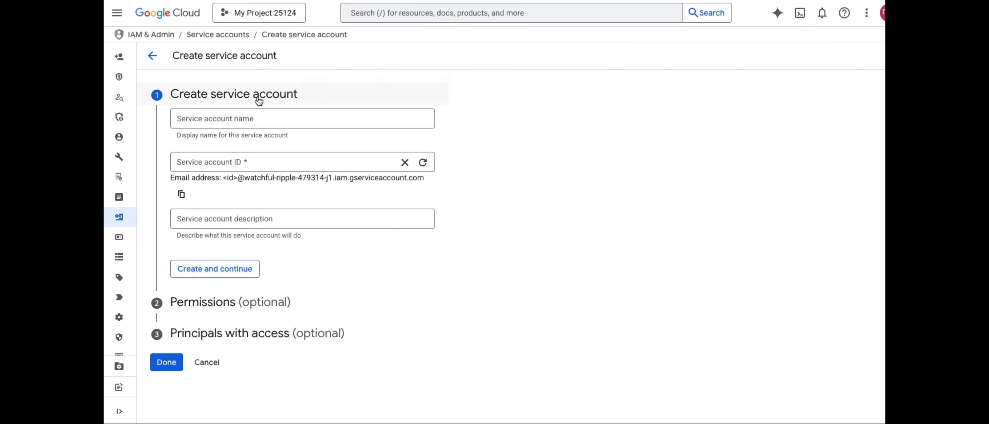
left_click(243, 119)
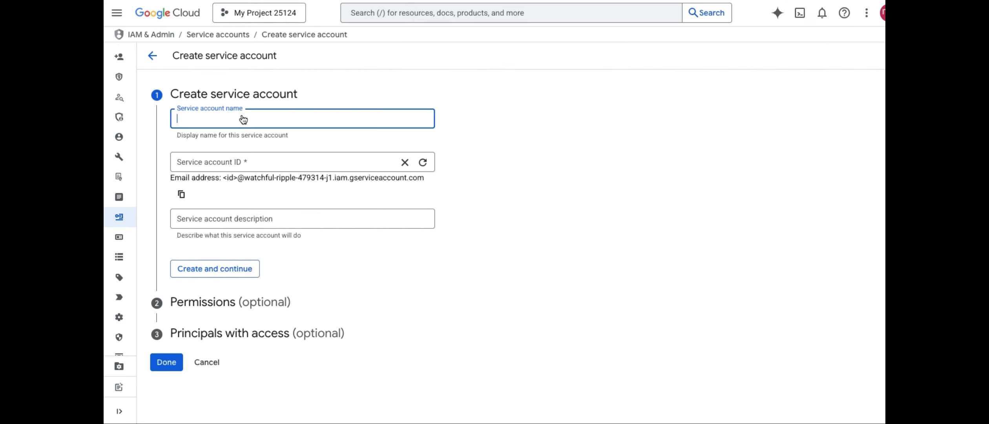
type("Terno")
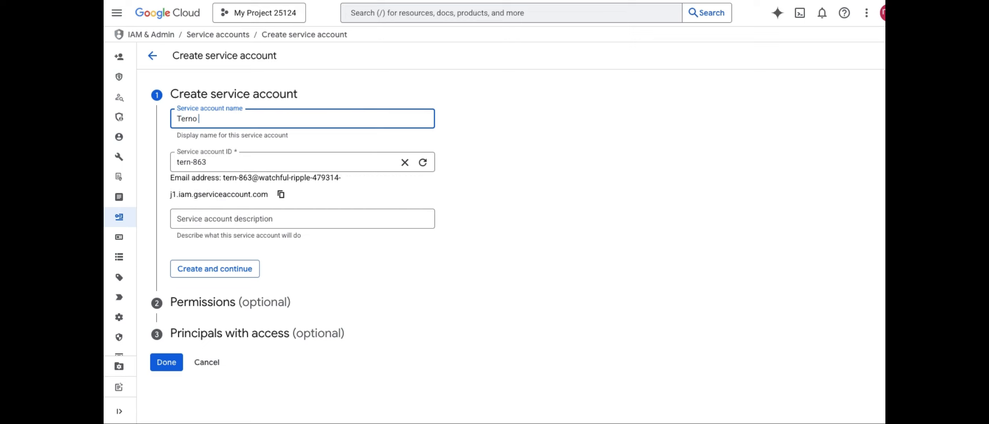
type(" Analysis")
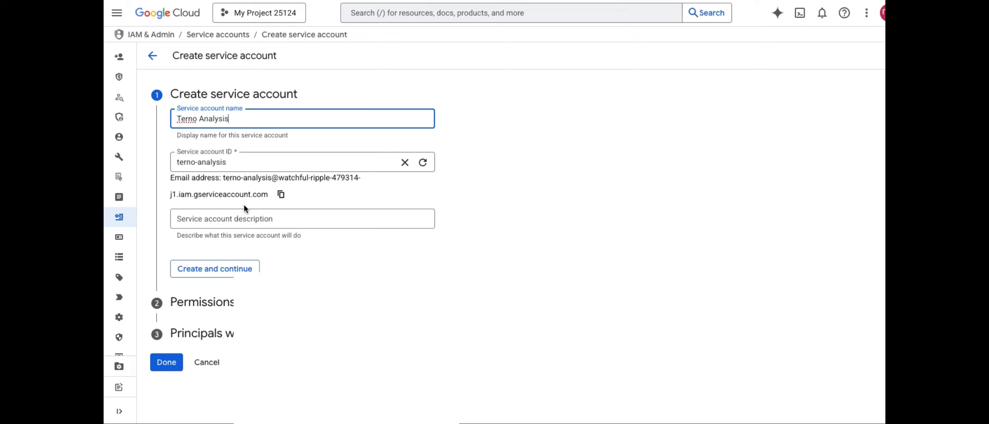
left_click(221, 270)
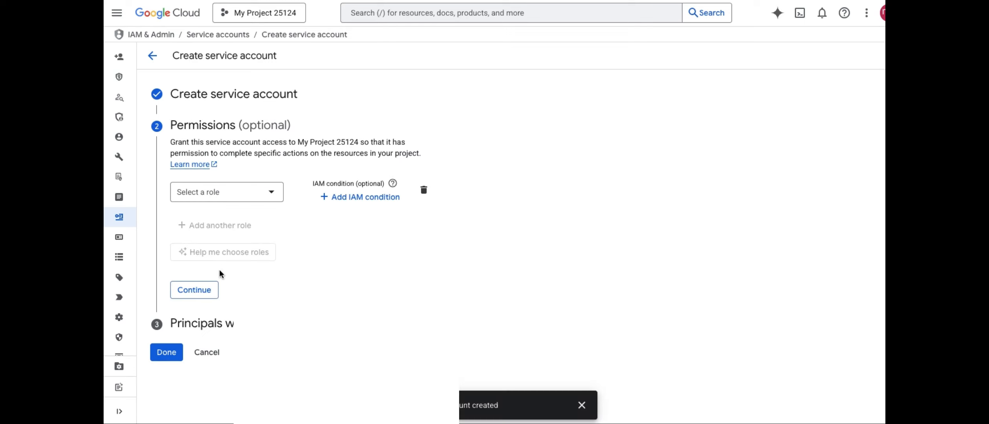
Step: Grant the service account the BigQuery Data Viewer role from the BigQuery role category
left_click(220, 192)
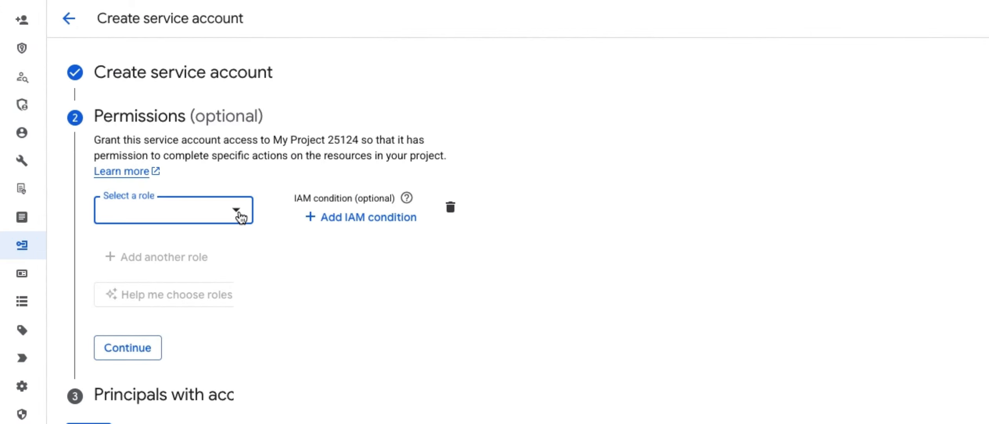
left_click(241, 215)
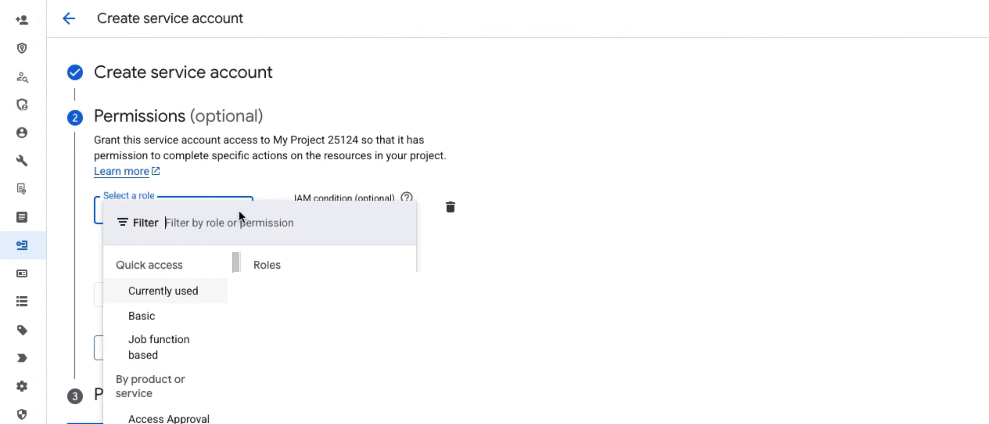
scroll(237, 260, "down", 6)
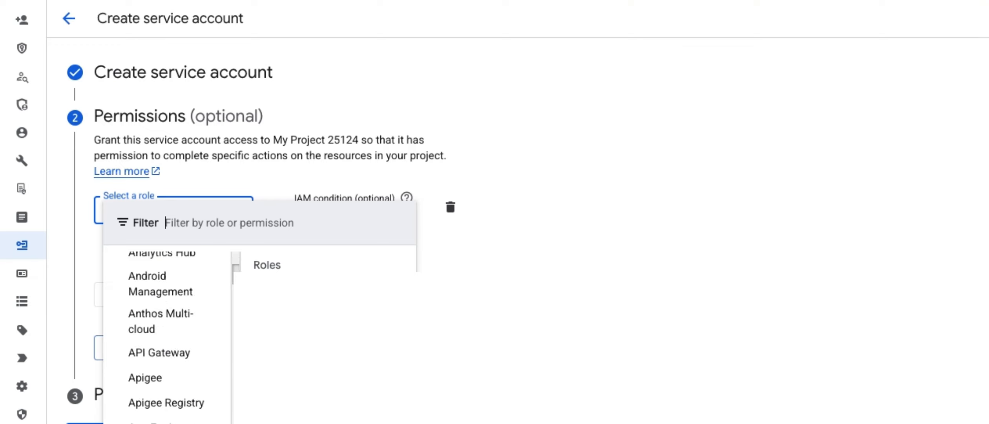
scroll(167, 334, "down", 4)
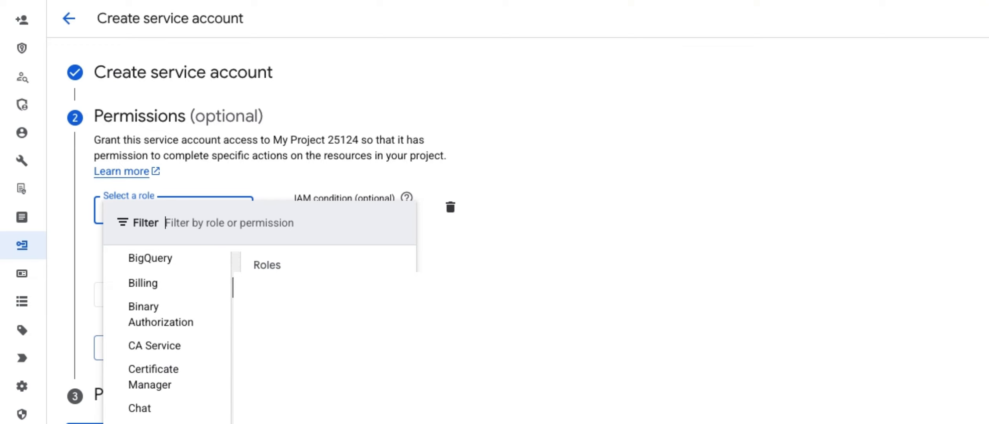
left_click(168, 262)
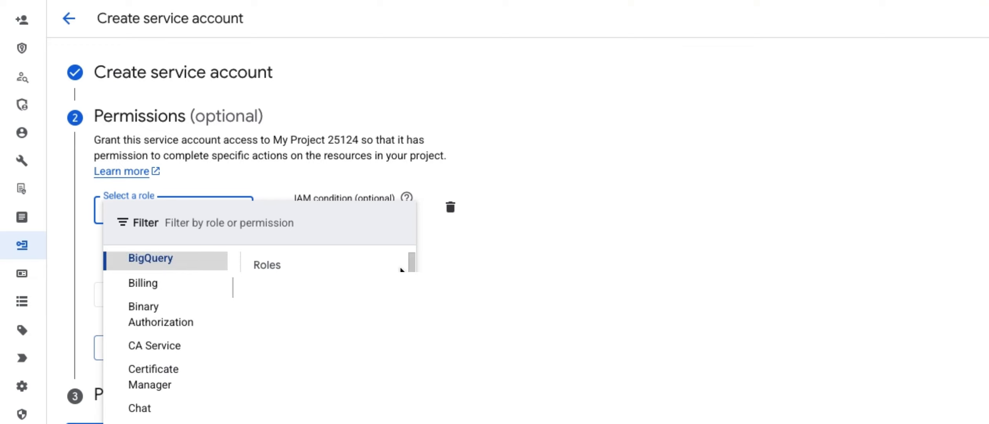
scroll(408, 261, "down", 3)
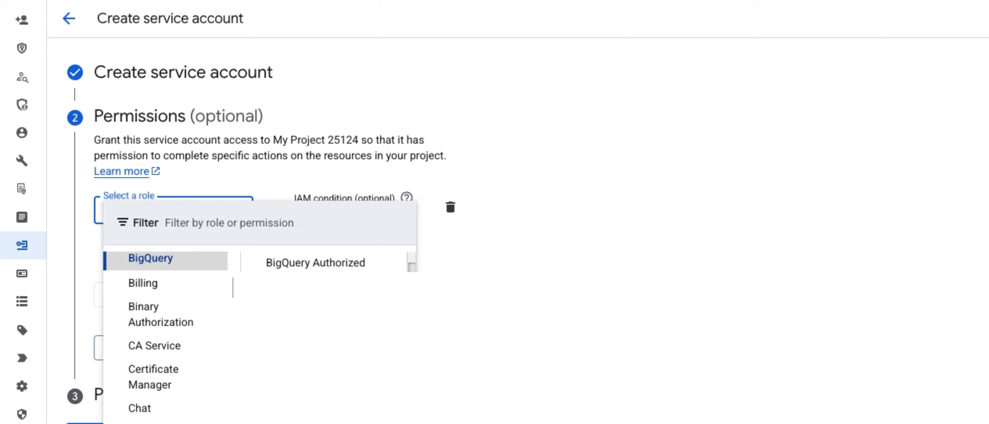
scroll(417, 292, "down", 5)
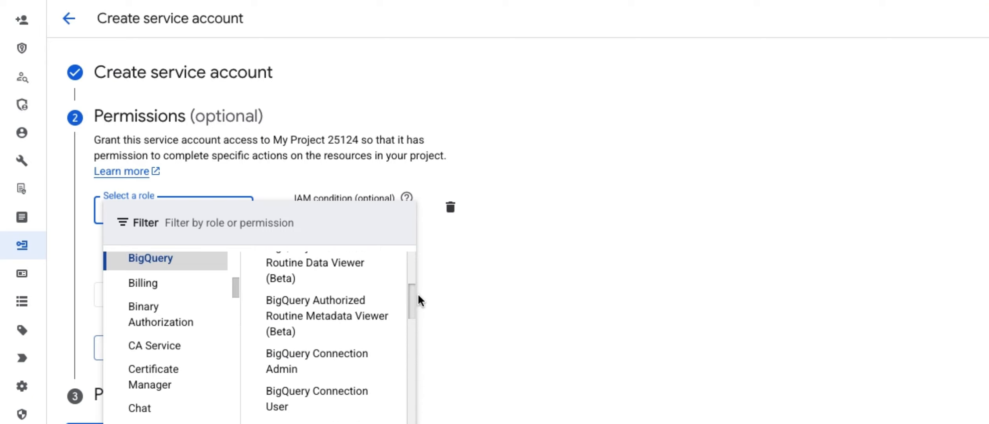
scroll(419, 321, "down", 3)
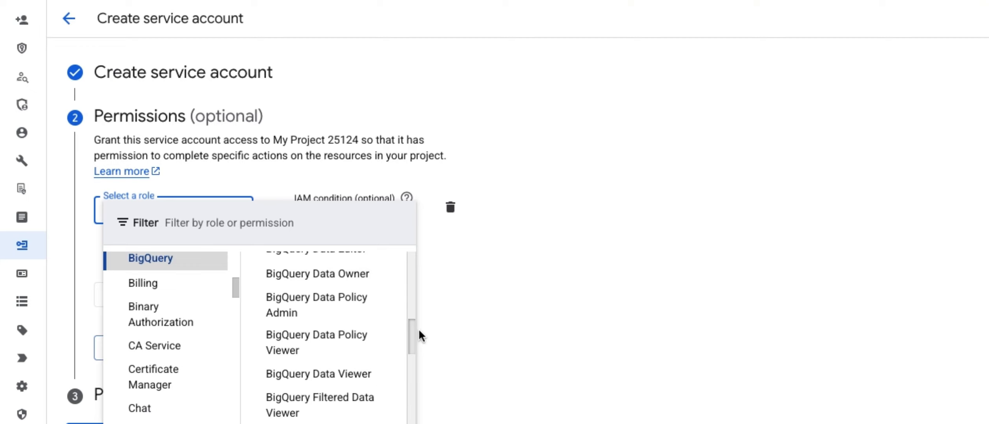
left_click(351, 358)
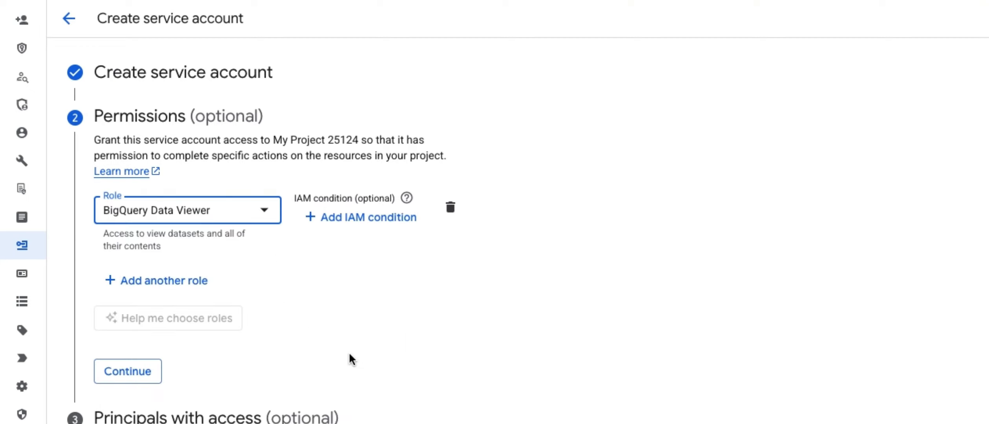
Step: Add a second role, BigQuery Job User, then finish creating the service account and dismiss the notification
left_click(128, 280)
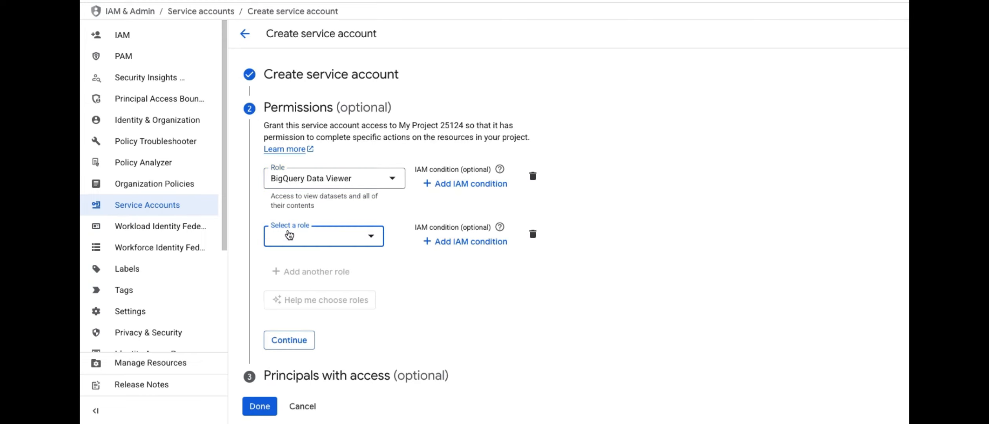
left_click(371, 236)
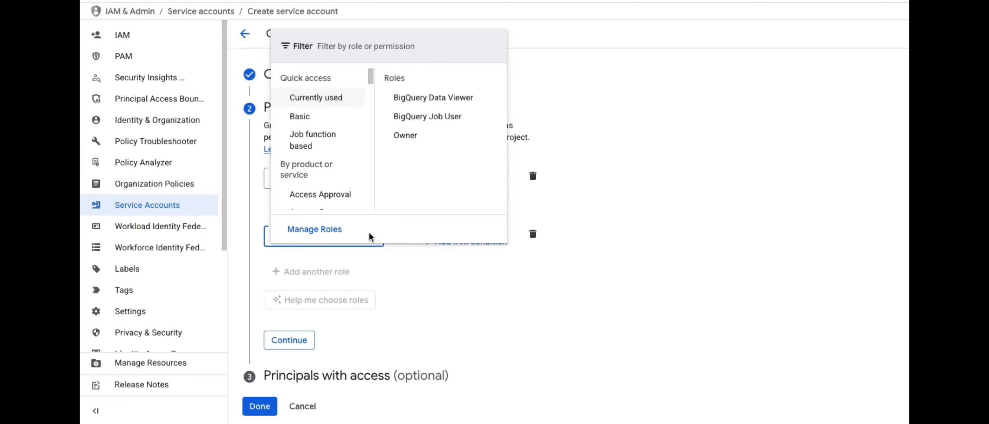
left_click(431, 118)
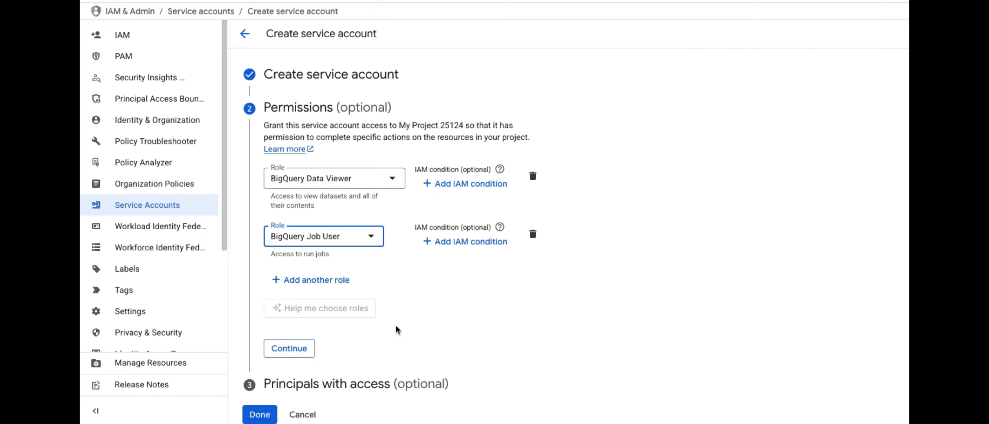
left_click(302, 348)
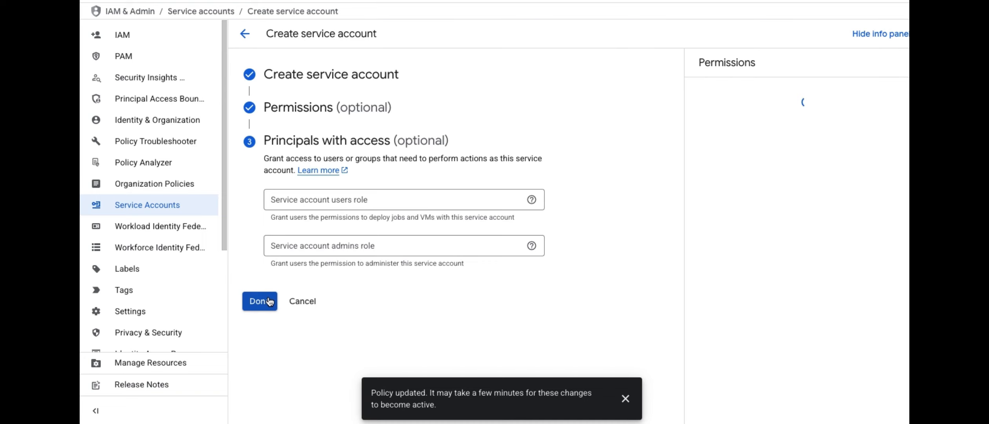
left_click(260, 301)
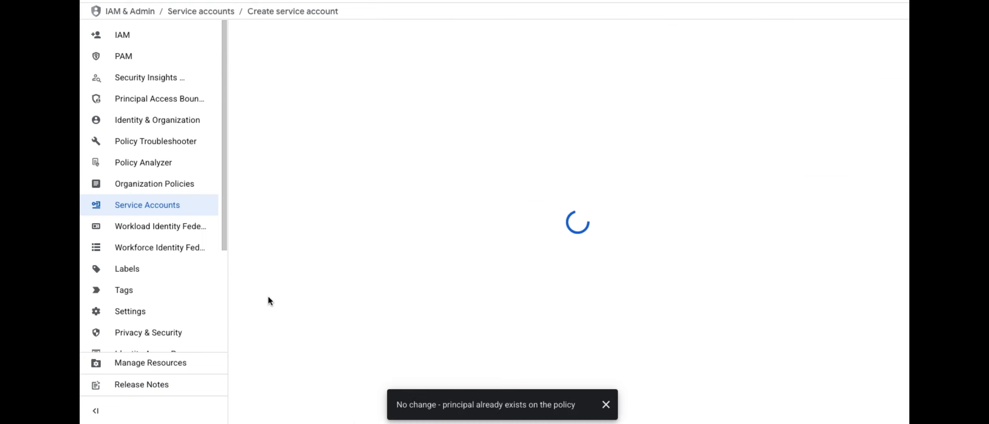
left_click(606, 405)
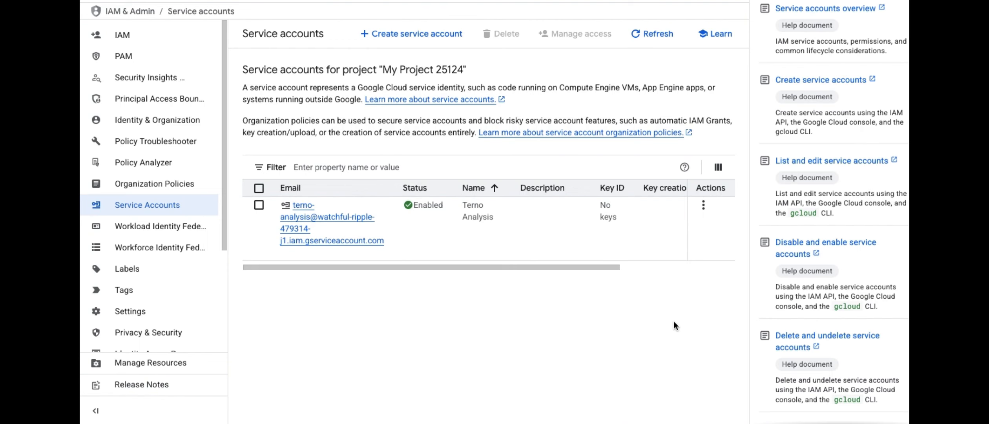
Step: Open key management for the Terno Analysis service account and create a new private key, closing the saved-key dialog
left_click(703, 205)
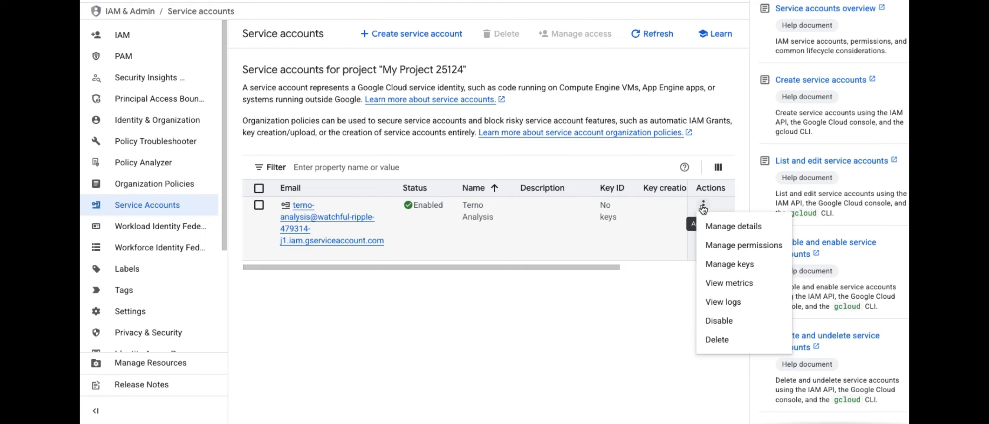
left_click(732, 262)
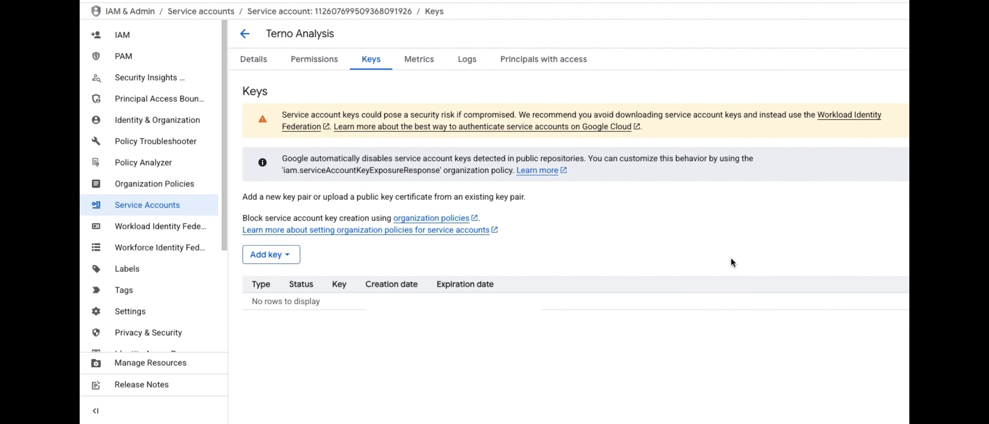
left_click(287, 257)
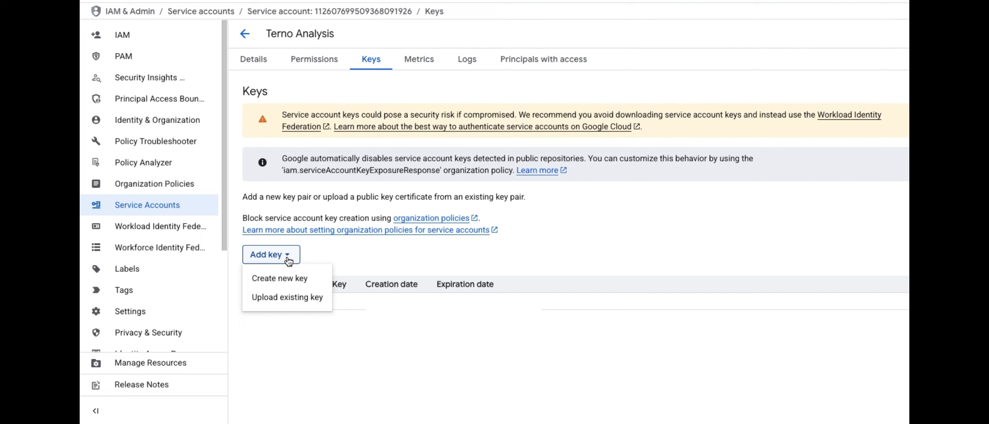
left_click(289, 278)
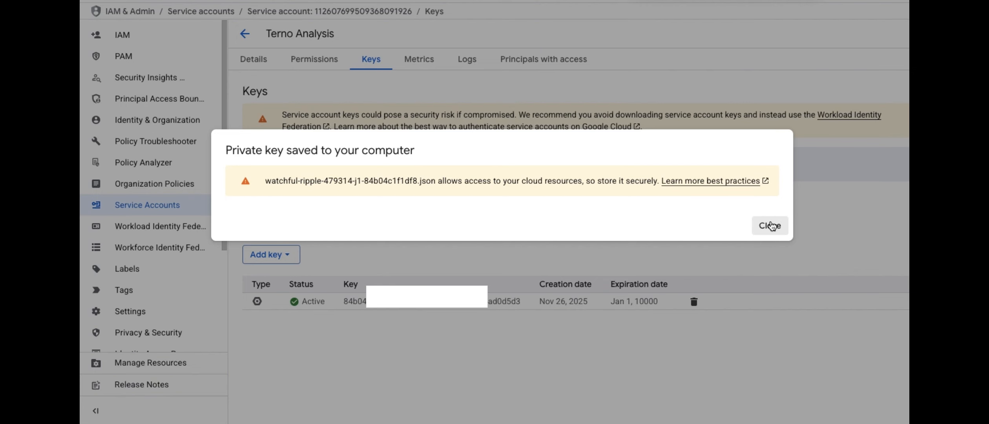
left_click(770, 226)
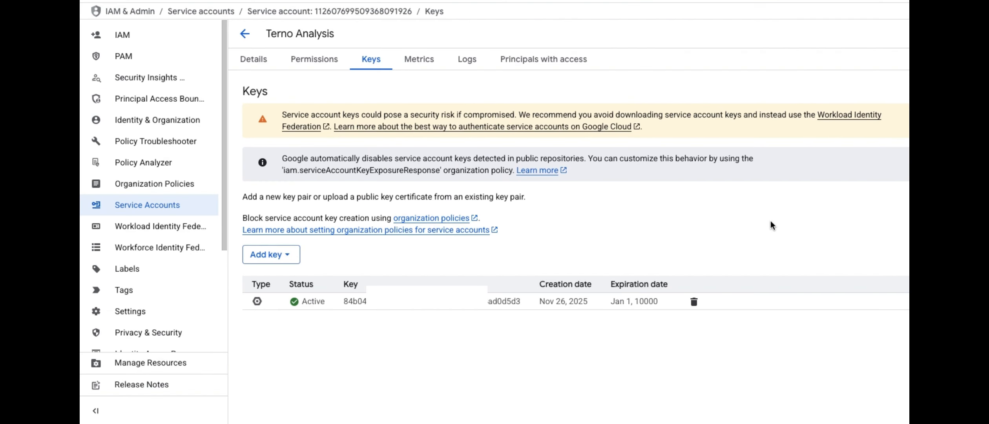